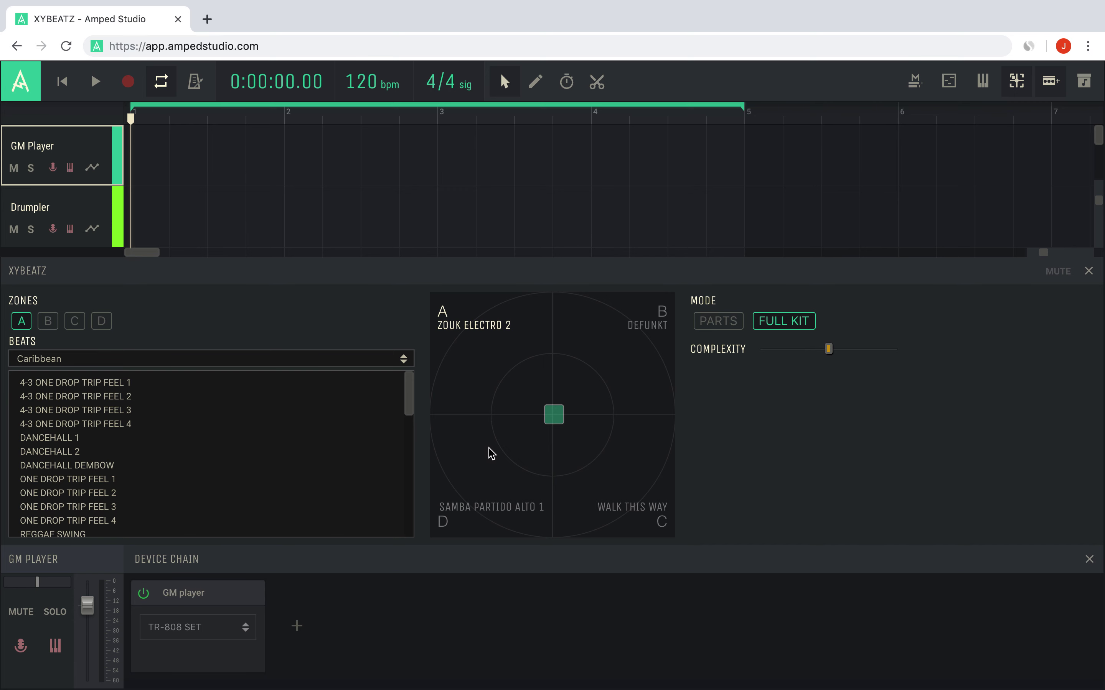
# Step: Nudge the blend point toward beats A and B, close XYBEATZ, and arm GM Player for MIDI
pyautogui.moveTo(560, 421)
pyautogui.mouseDown()
pyautogui.moveTo(443, 311)
pyautogui.moveTo(680, 308)
pyautogui.moveTo(680, 533)
pyautogui.moveTo(436, 546)
pyautogui.moveTo(556, 417)
pyautogui.mouseUp()
pyautogui.click(1088, 272)
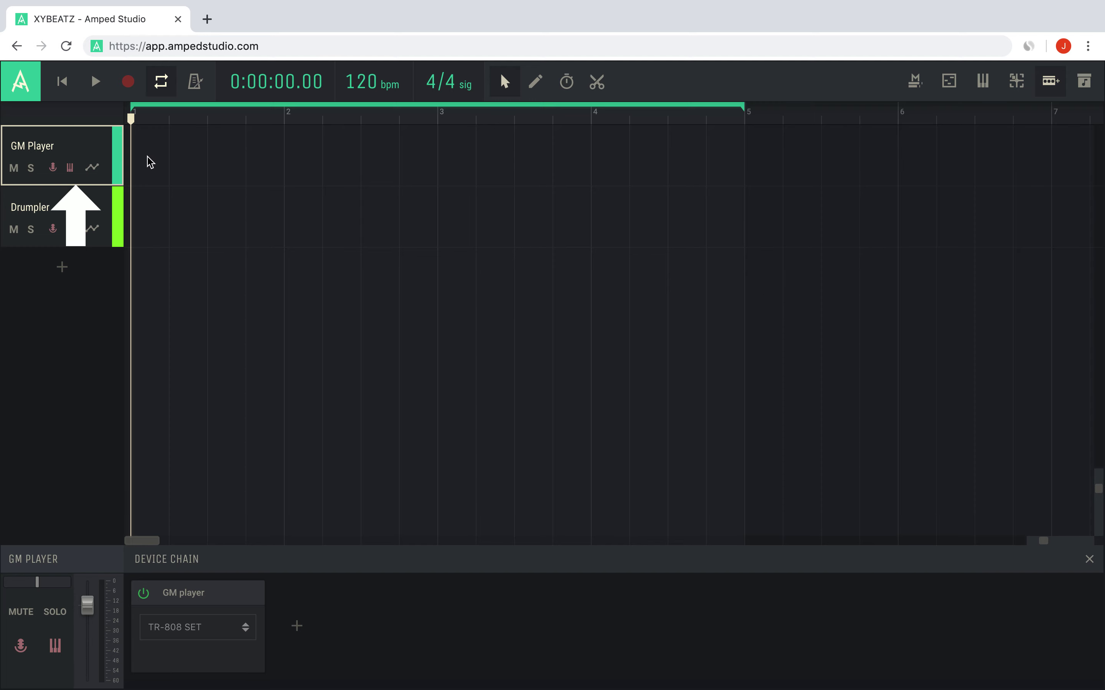
pyautogui.click(70, 168)
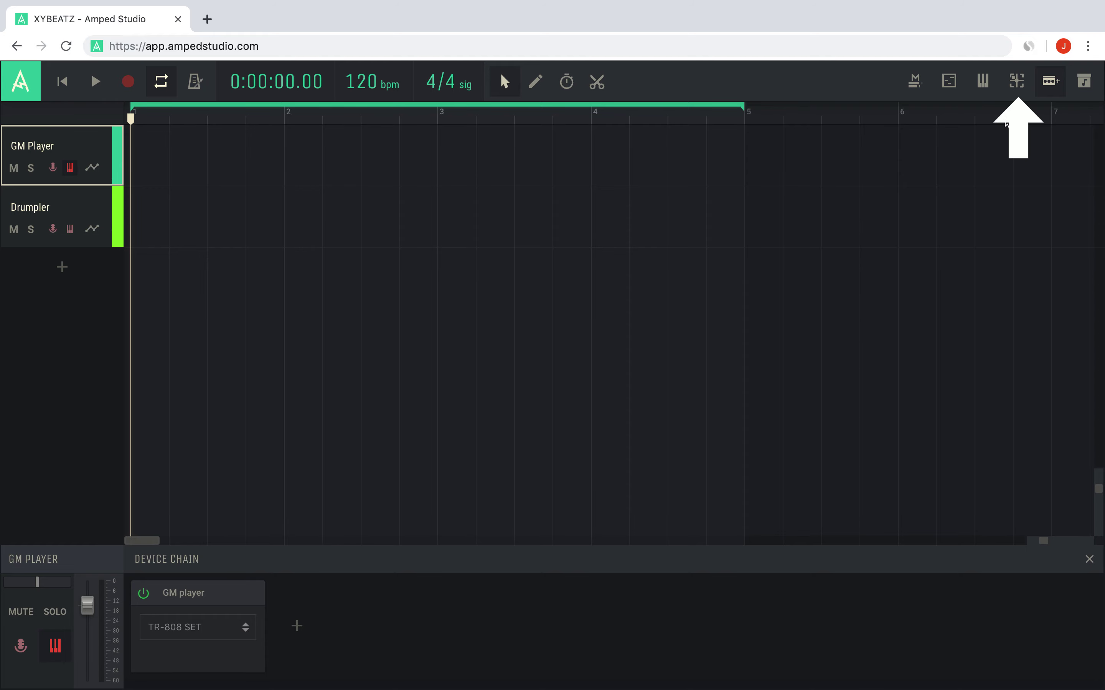
# Step: Reopen XYBEATZ, preview the loop while nudging the blend toward B, then return to 0:00
pyautogui.click(1014, 82)
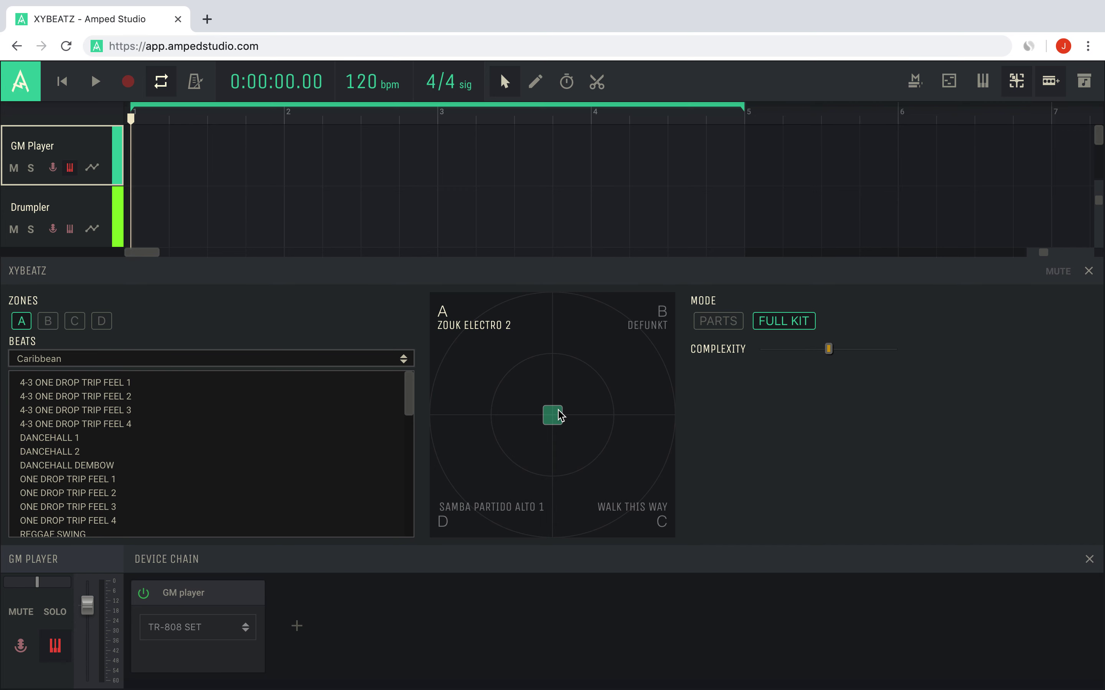
pyautogui.press('space')
pyautogui.moveTo(560, 415)
pyautogui.mouseDown()
pyautogui.moveTo(637, 349)
pyautogui.moveTo(659, 305)
pyautogui.moveTo(572, 298)
pyautogui.moveTo(499, 312)
pyautogui.moveTo(576, 364)
pyautogui.moveTo(616, 442)
pyautogui.moveTo(578, 439)
pyautogui.moveTo(563, 409)
pyautogui.mouseUp()
pyautogui.press('space')
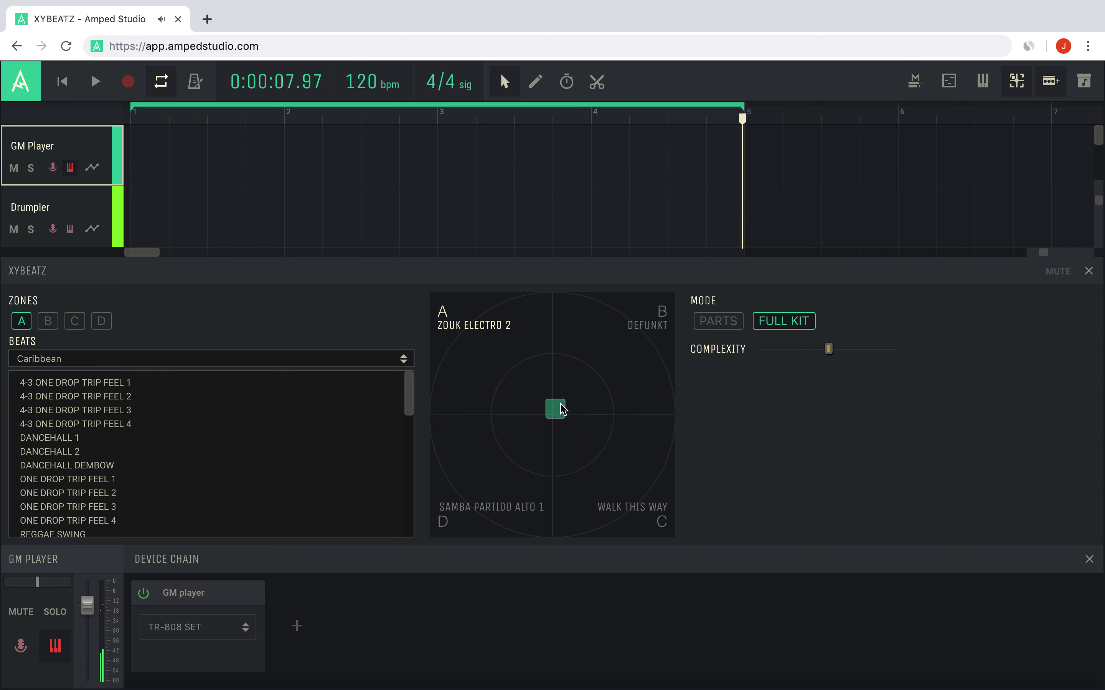
pyautogui.click(67, 89)
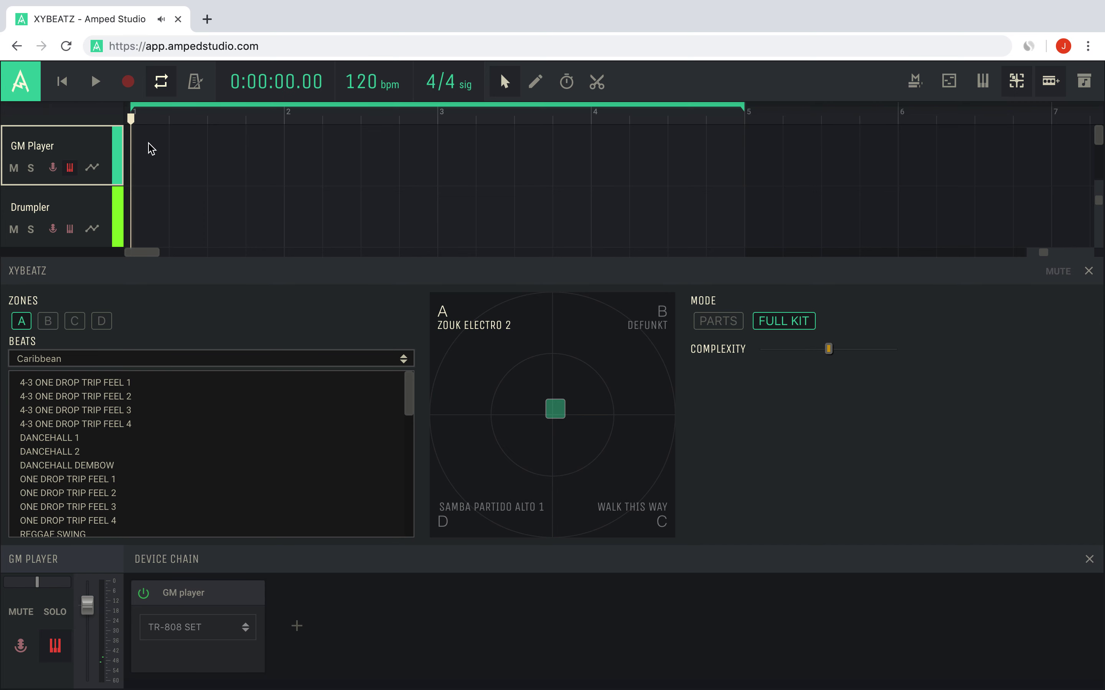
# Step: Record the blender onto GM Player while sweeping the blend toward the DEFUNKT beat
pyautogui.click(132, 90)
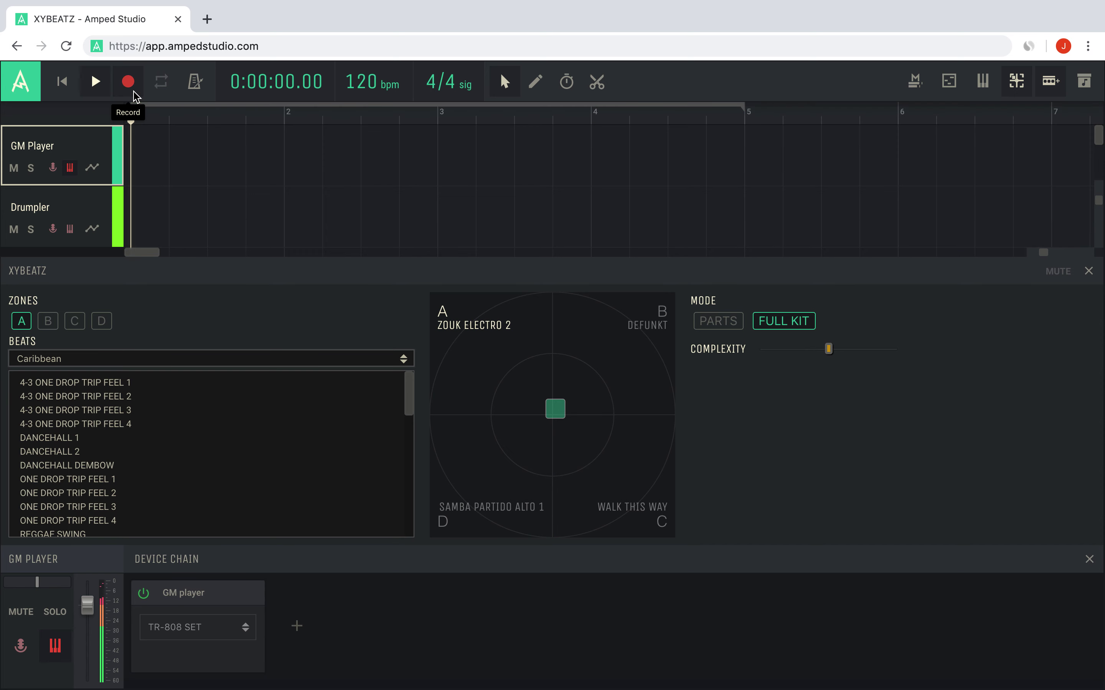
pyautogui.moveTo(564, 405); pyautogui.dragTo(681, 531)
pyautogui.press('space')
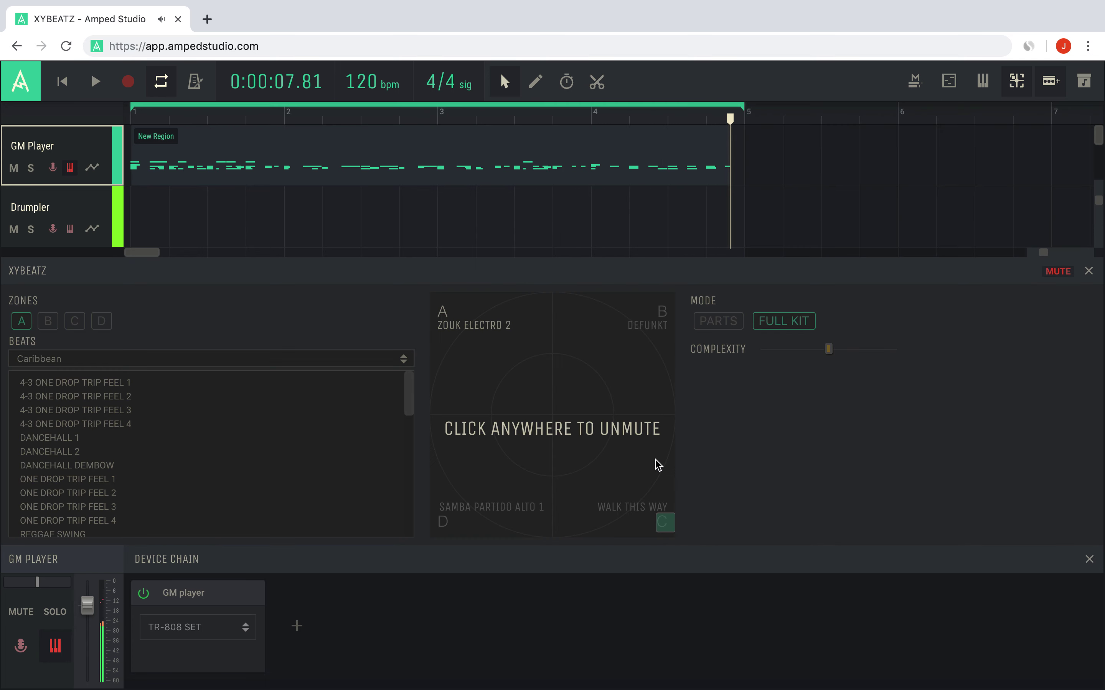
# Step: Play back the New Region, extend its end to bar 5, and unmute the drum blender
pyautogui.click(67, 90)
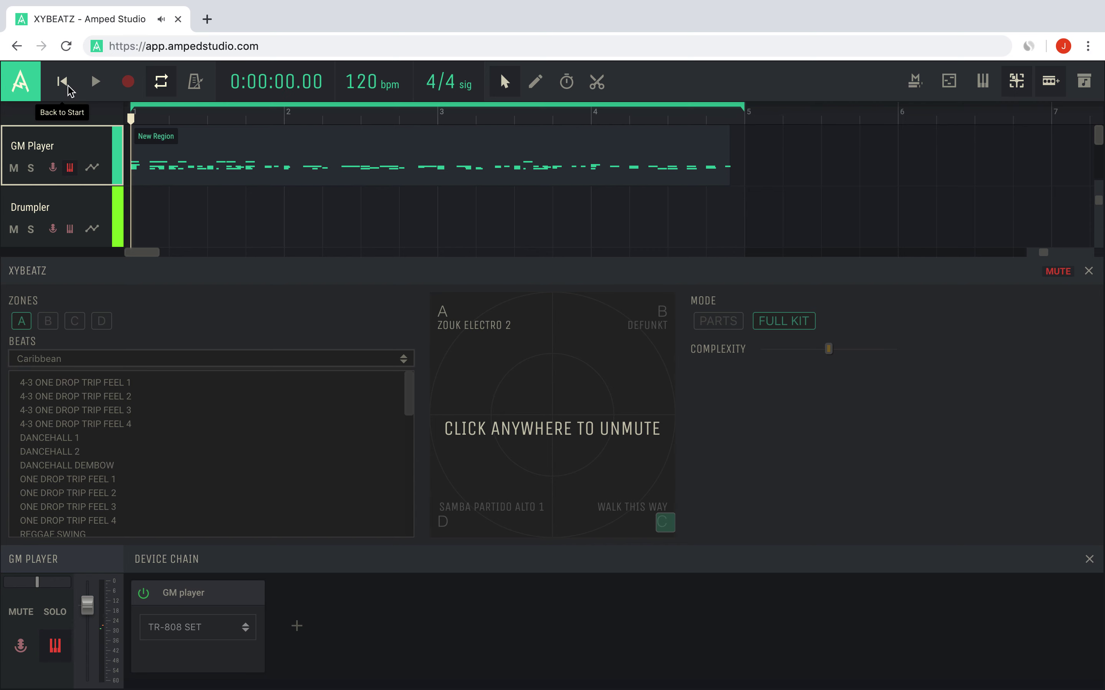
pyautogui.press('space')
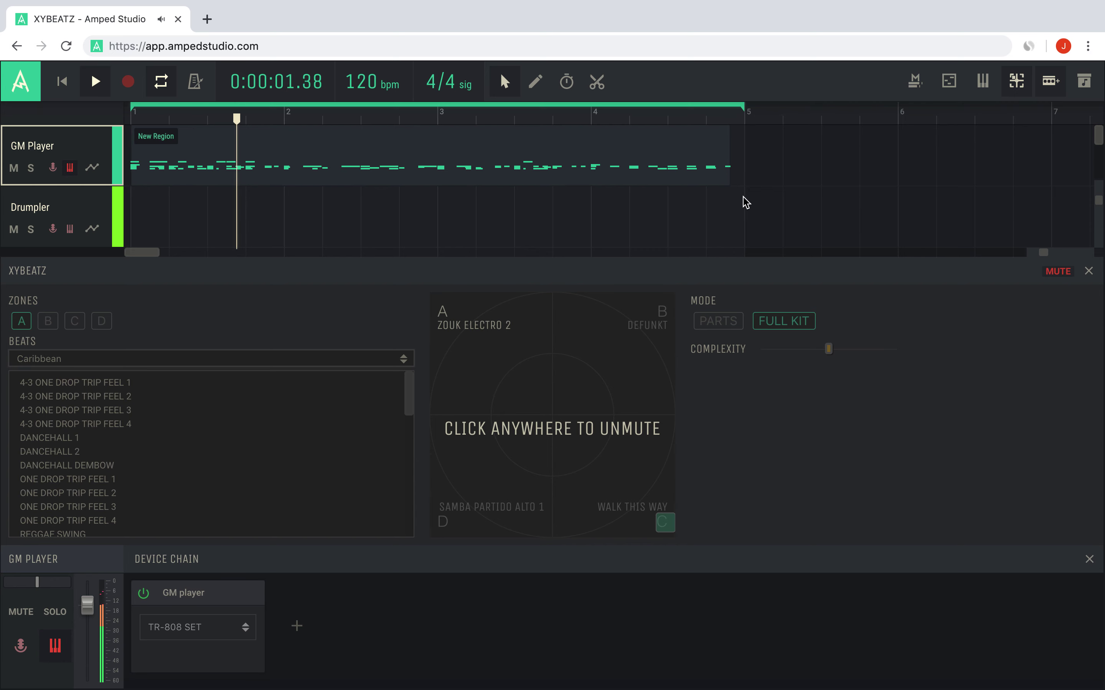
pyautogui.moveTo(729, 181); pyautogui.dragTo(743, 181)
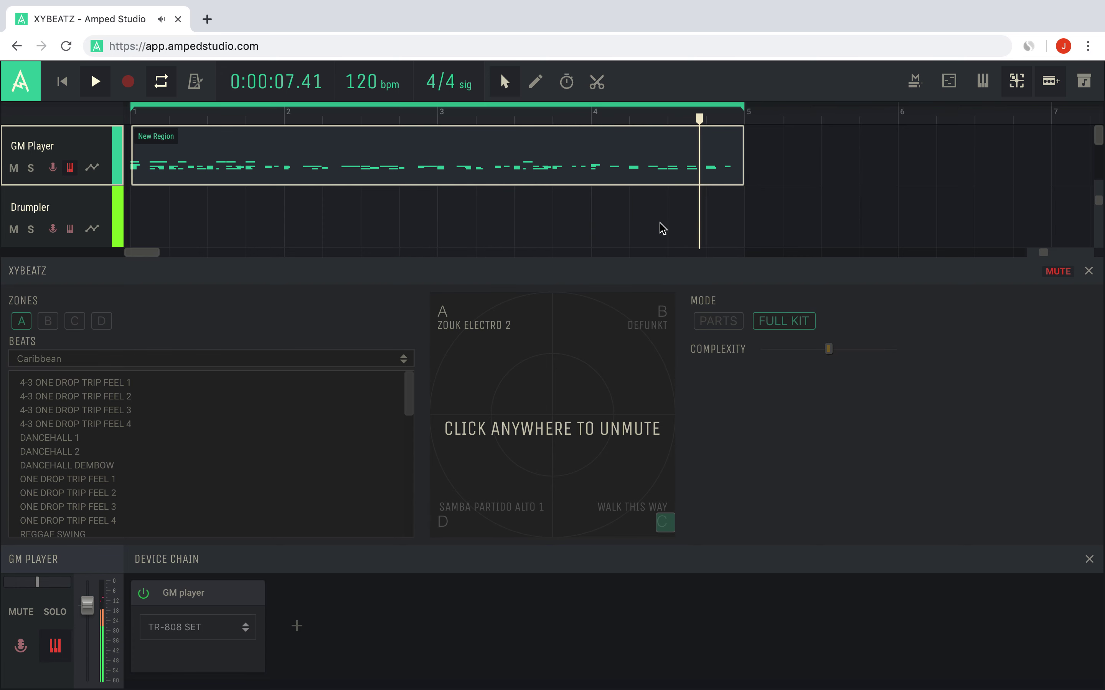
pyautogui.press('space')
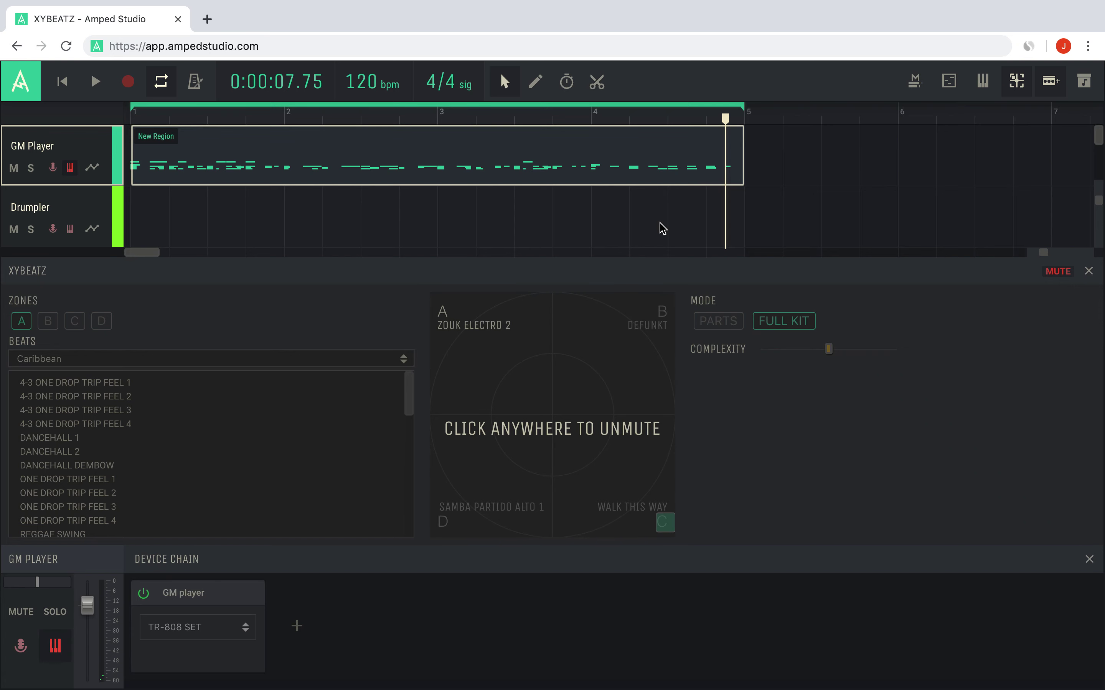
pyautogui.click(557, 404)
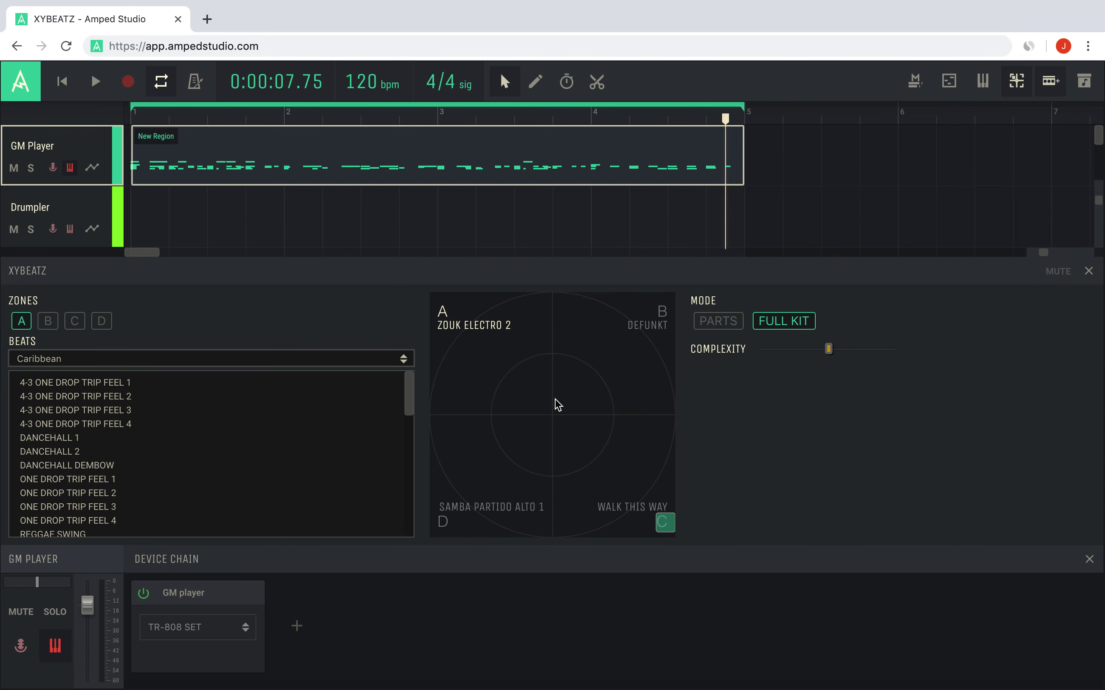
# Step: Reset the blend point to the pad centre and inspect the beats in zones B and C
pyautogui.click(557, 405)
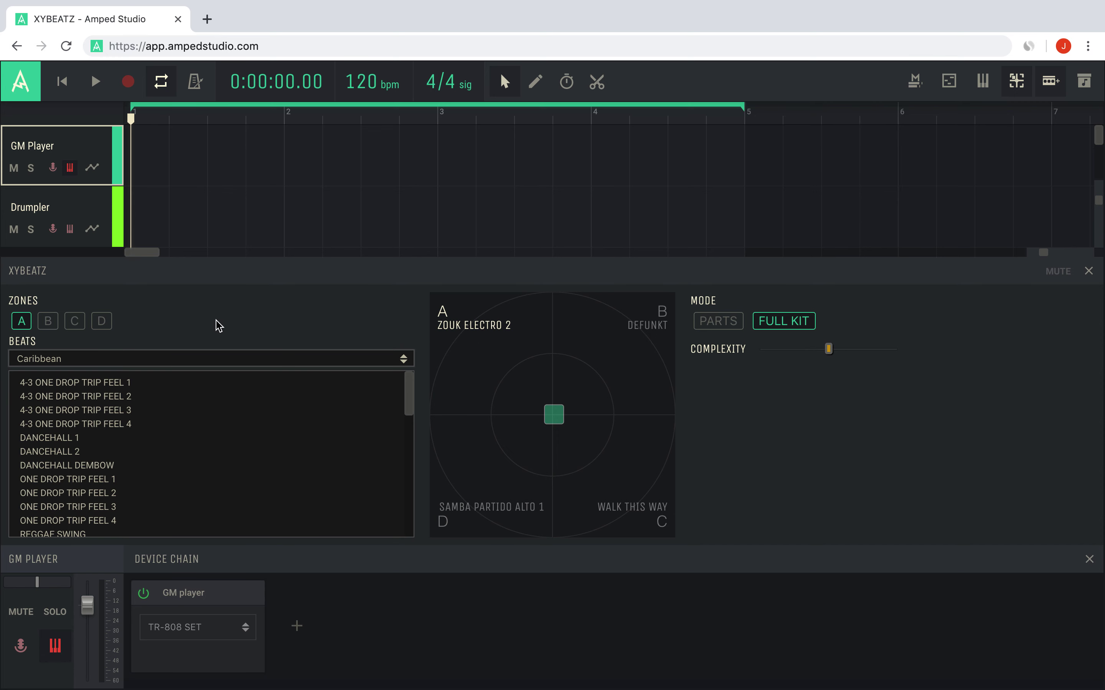
pyautogui.click(52, 323)
pyautogui.click(75, 322)
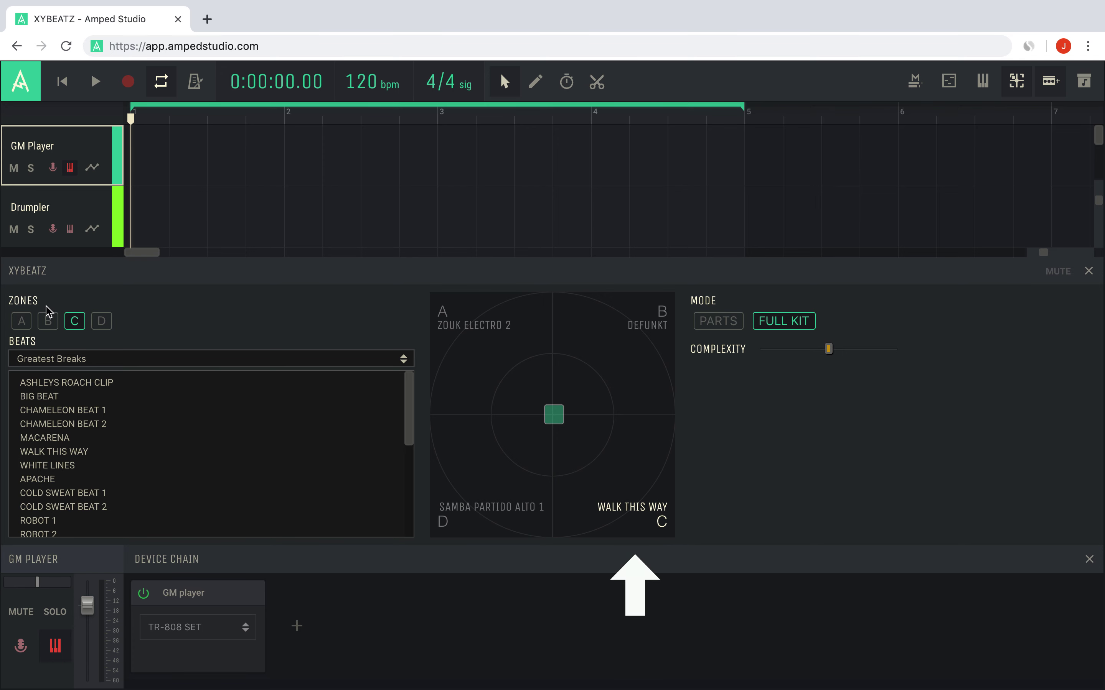
# Step: Load FUNKY DRUMMER from the Greatest Breaks category into zone A
pyautogui.click(21, 323)
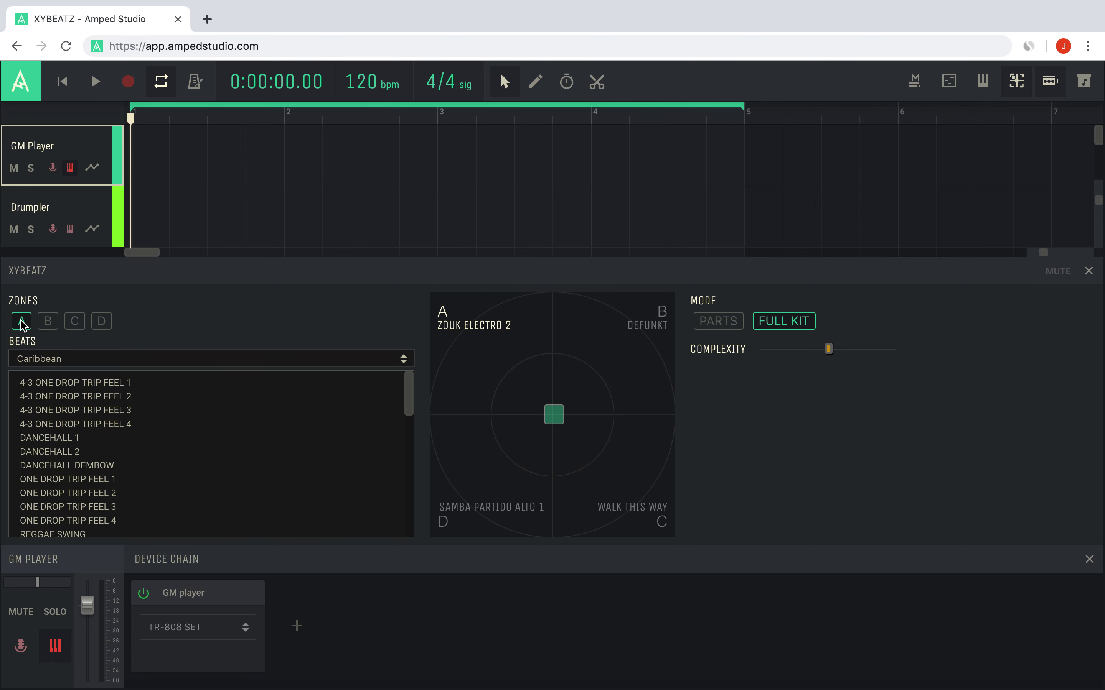
pyautogui.click(40, 356)
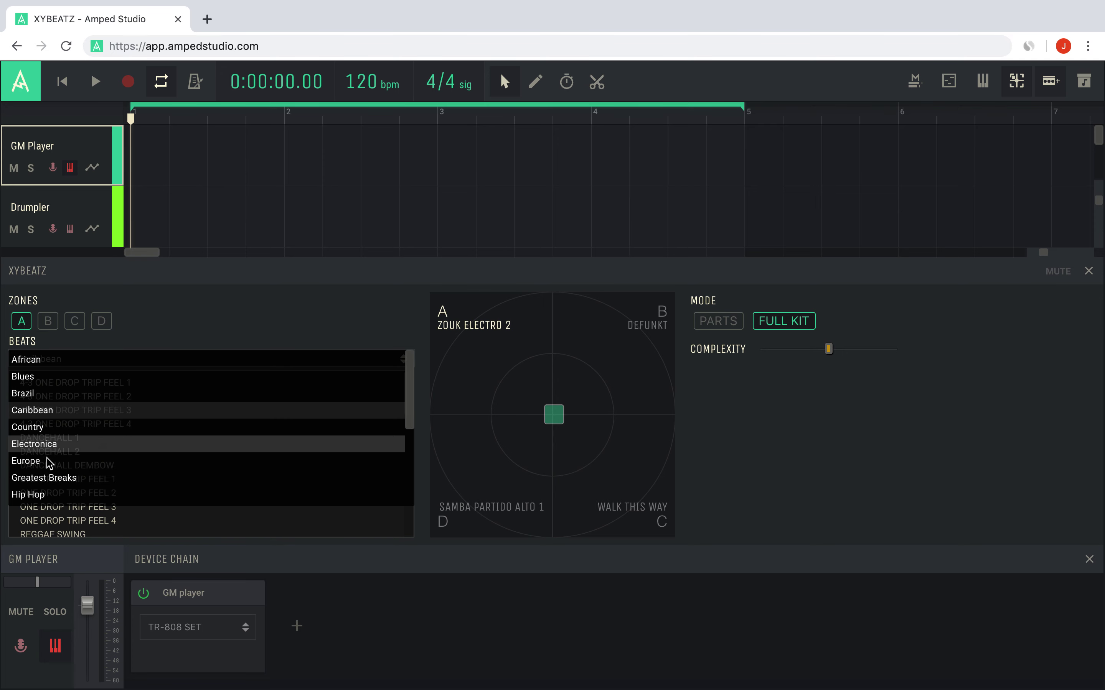
pyautogui.click(82, 475)
pyautogui.scroll(-3, 91, 470)
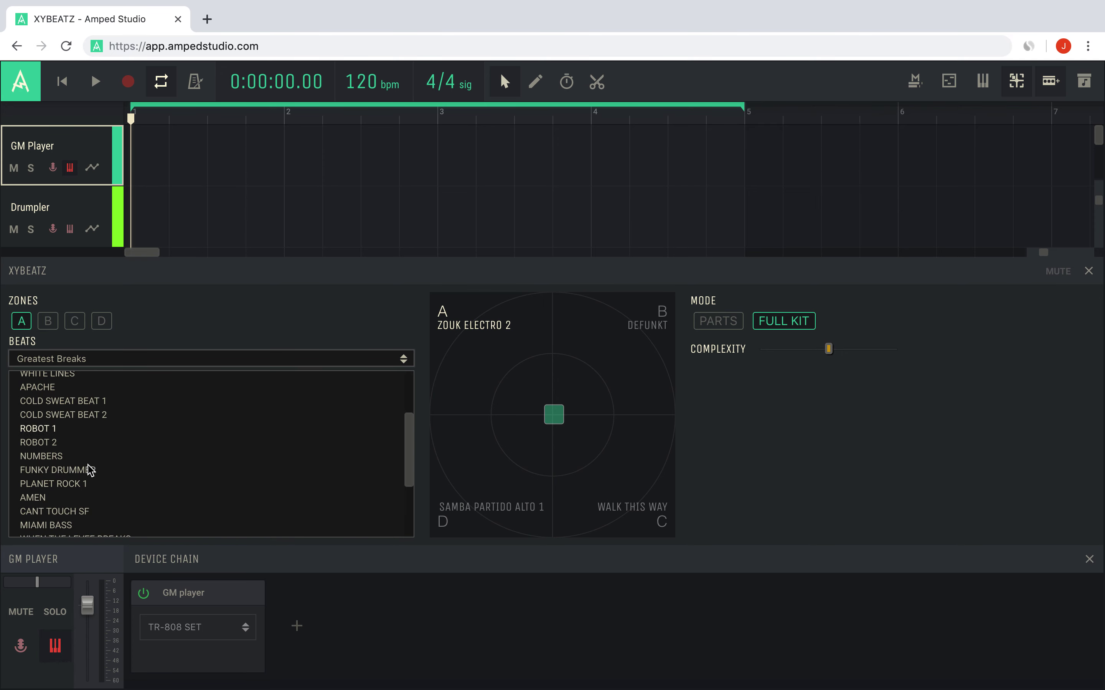
pyautogui.click(86, 468)
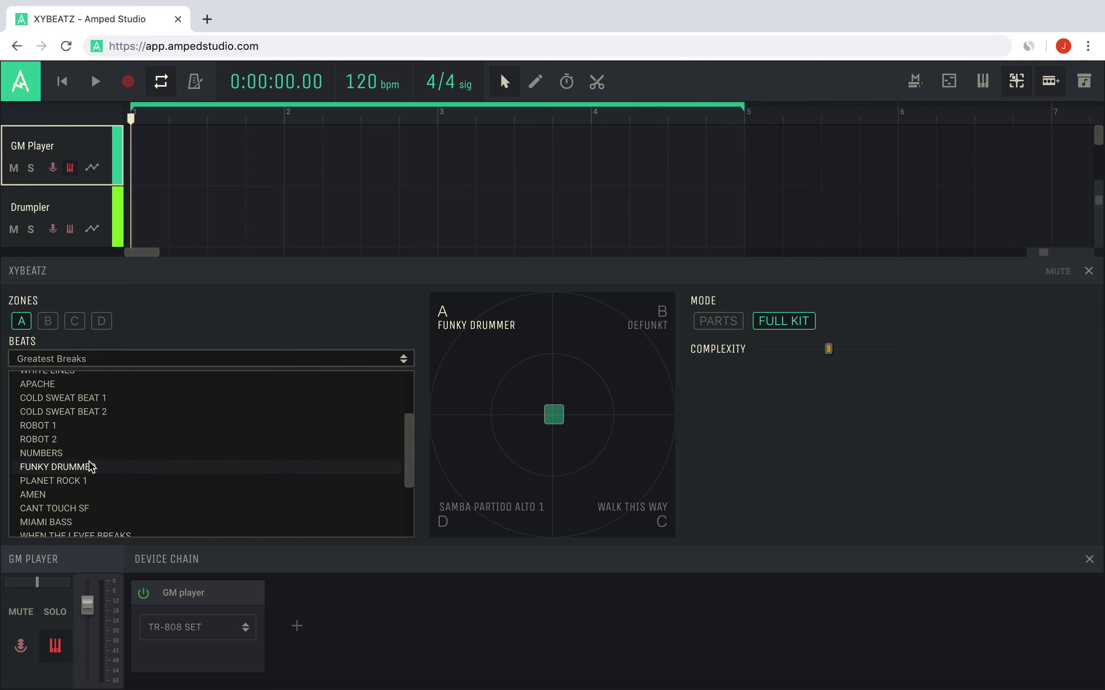
# Step: Load CHAMELEON BEAT 1 from Greatest Breaks into zone B
pyautogui.click(48, 322)
pyautogui.click(58, 361)
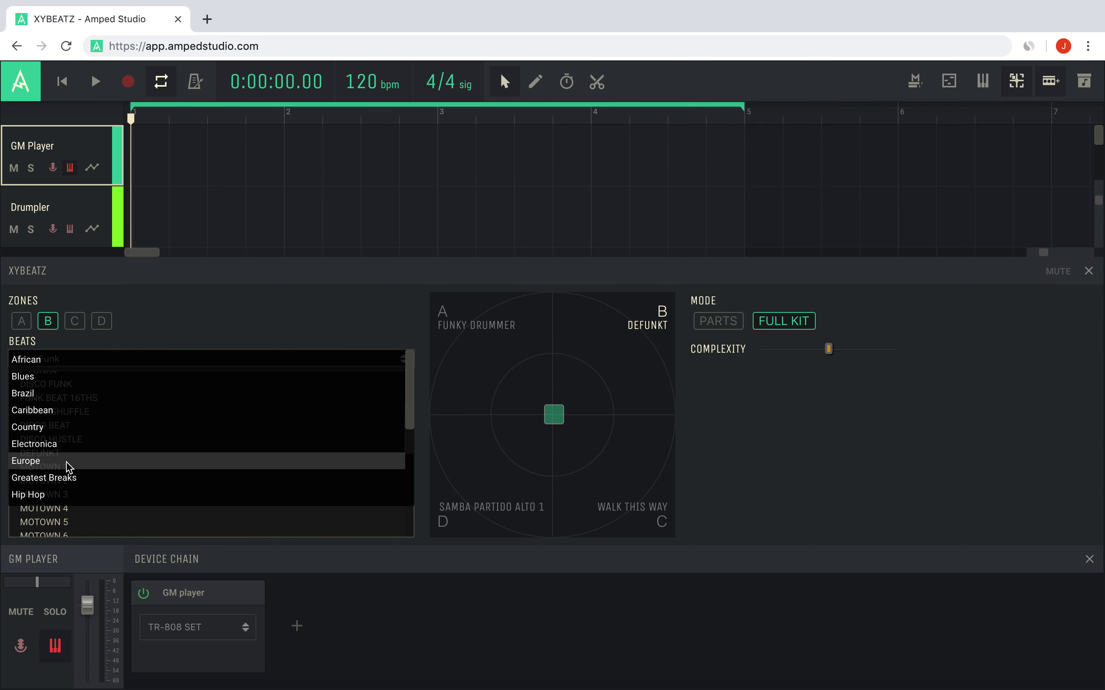
pyautogui.click(69, 477)
pyautogui.scroll(-1, 81, 480)
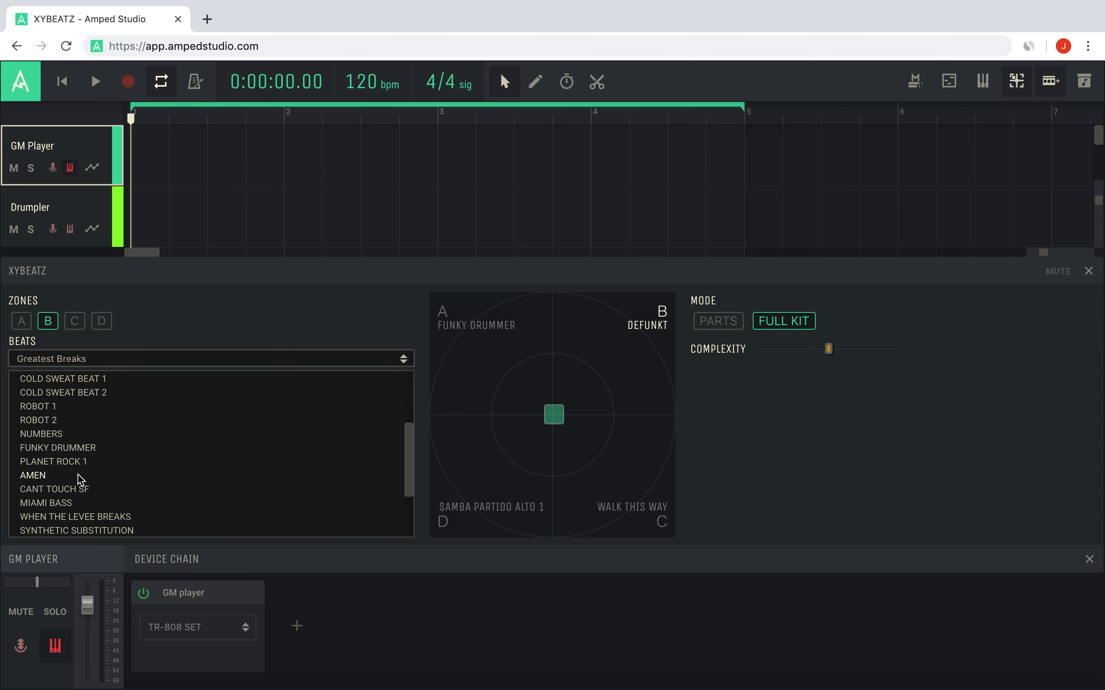
pyautogui.scroll(4, 81, 478)
pyautogui.click(86, 410)
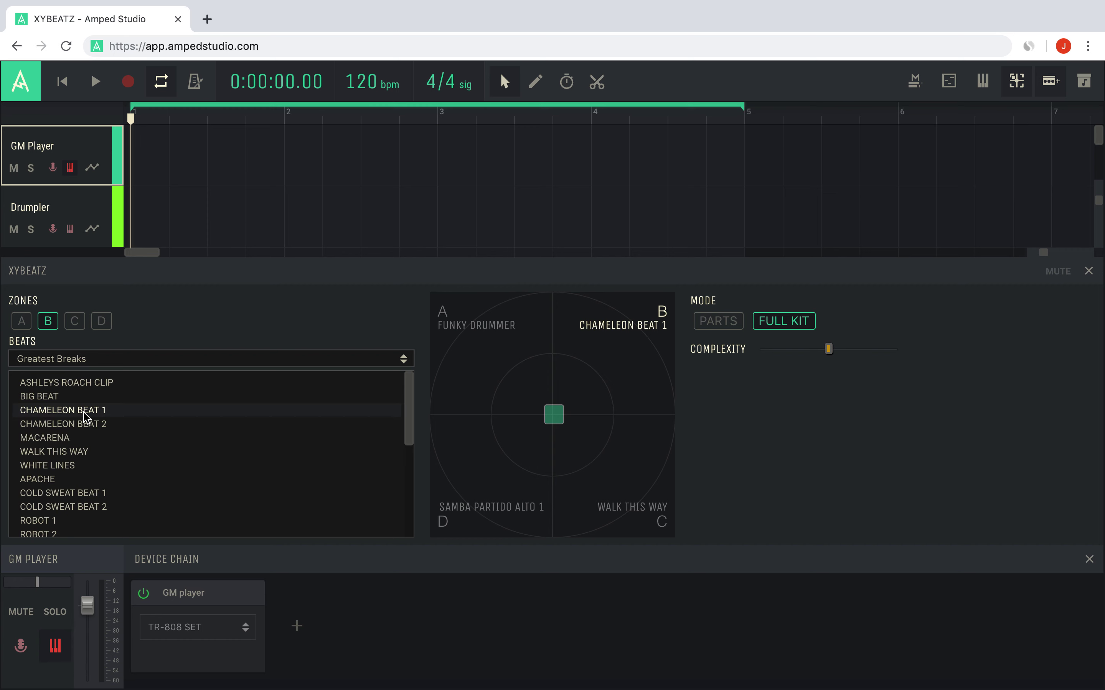
# Step: Blend from Funky Drummer to midway toward Chameleon Beat 1 during playback, then return to start
pyautogui.moveTo(553, 417); pyautogui.dragTo(406, 269)
pyautogui.press('space')
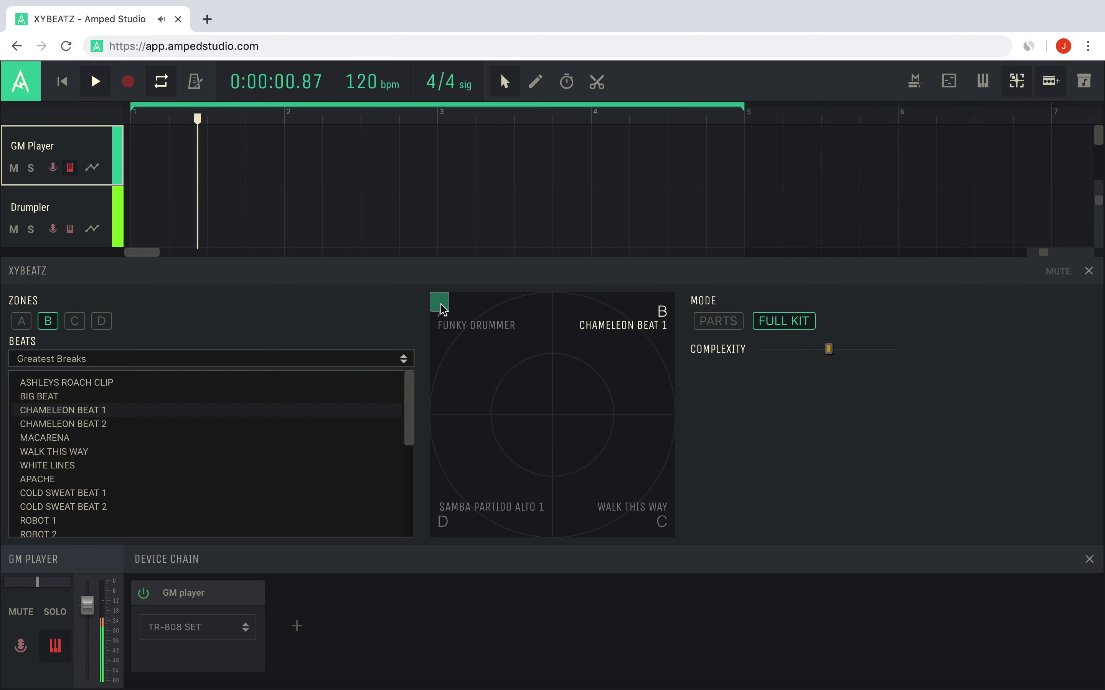
pyautogui.click(473, 304)
pyautogui.moveTo(473, 305); pyautogui.dragTo(548, 297)
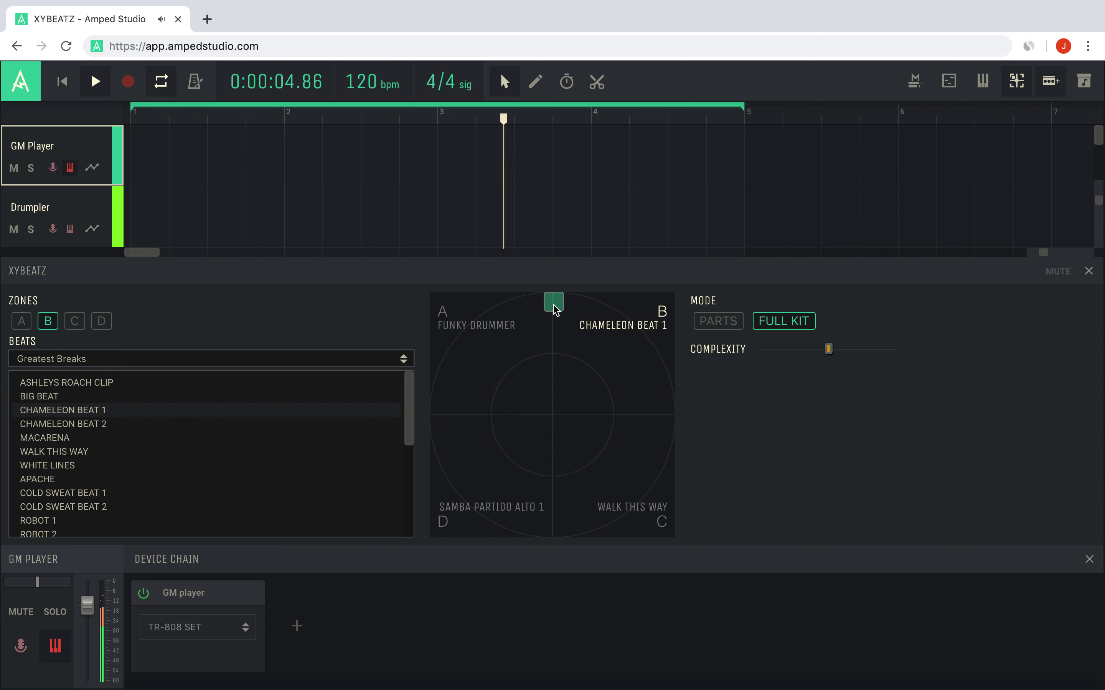
pyautogui.press('space')
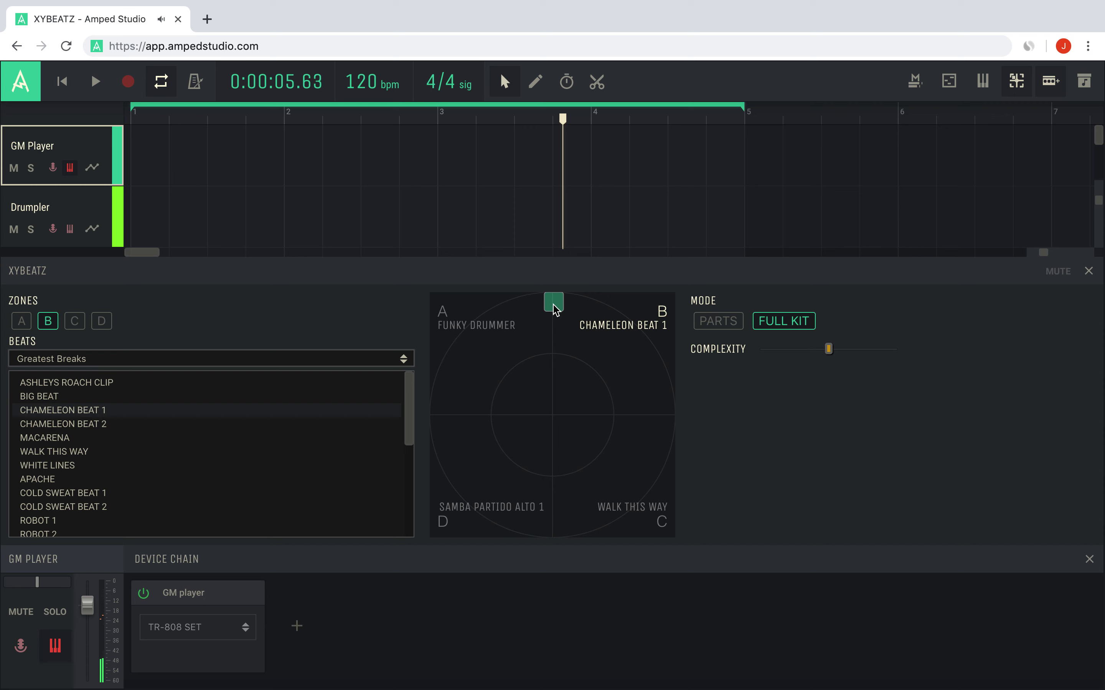
pyautogui.press('Return')
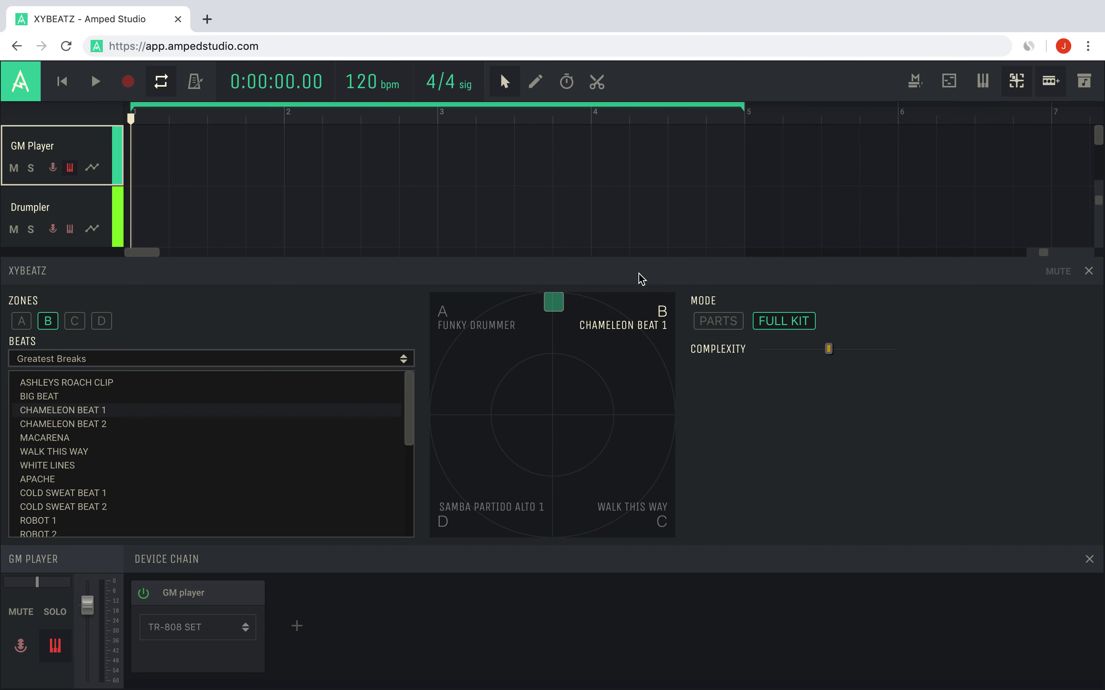
pyautogui.click(735, 324)
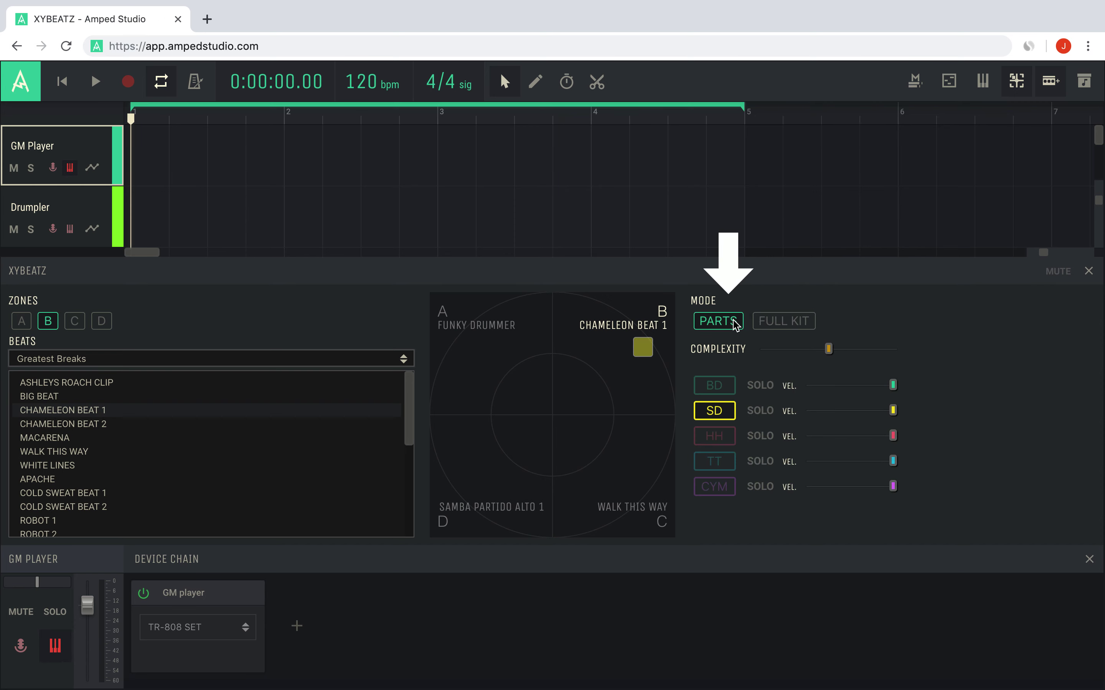
pyautogui.click(781, 324)
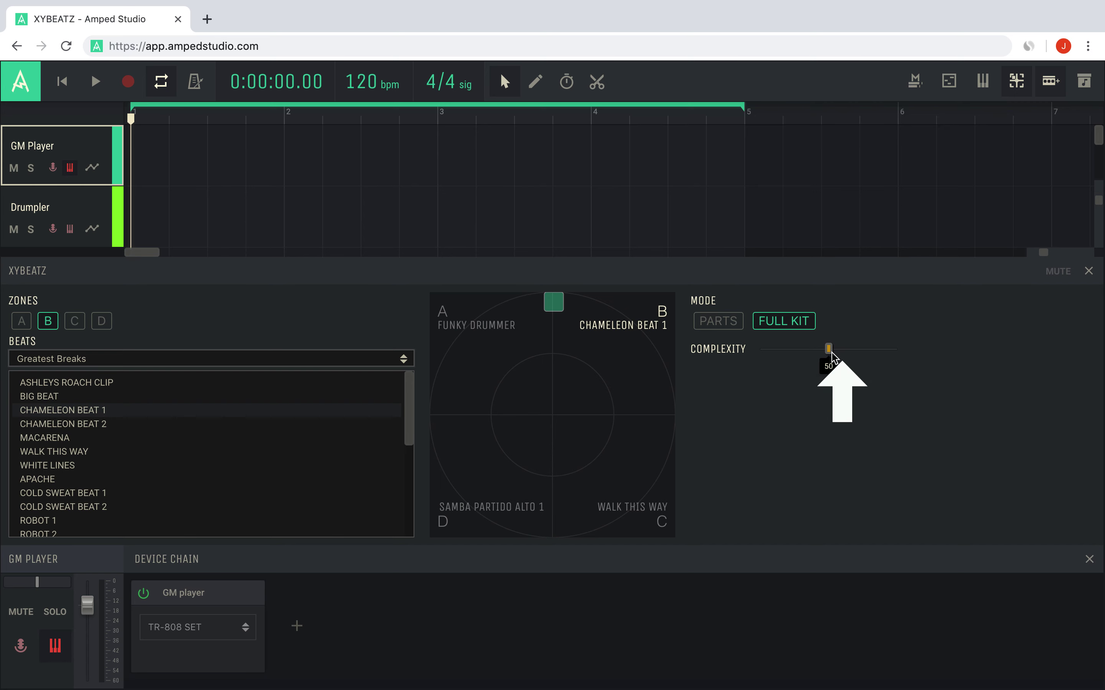
# Step: Raise XYBEATZ Complexity to near maximum while previewing, then stop and return to 0:00
pyautogui.moveTo(833, 353)
pyautogui.mouseDown()
pyautogui.moveTo(876, 352)
pyautogui.moveTo(779, 360)
pyautogui.moveTo(830, 376)
pyautogui.mouseUp()
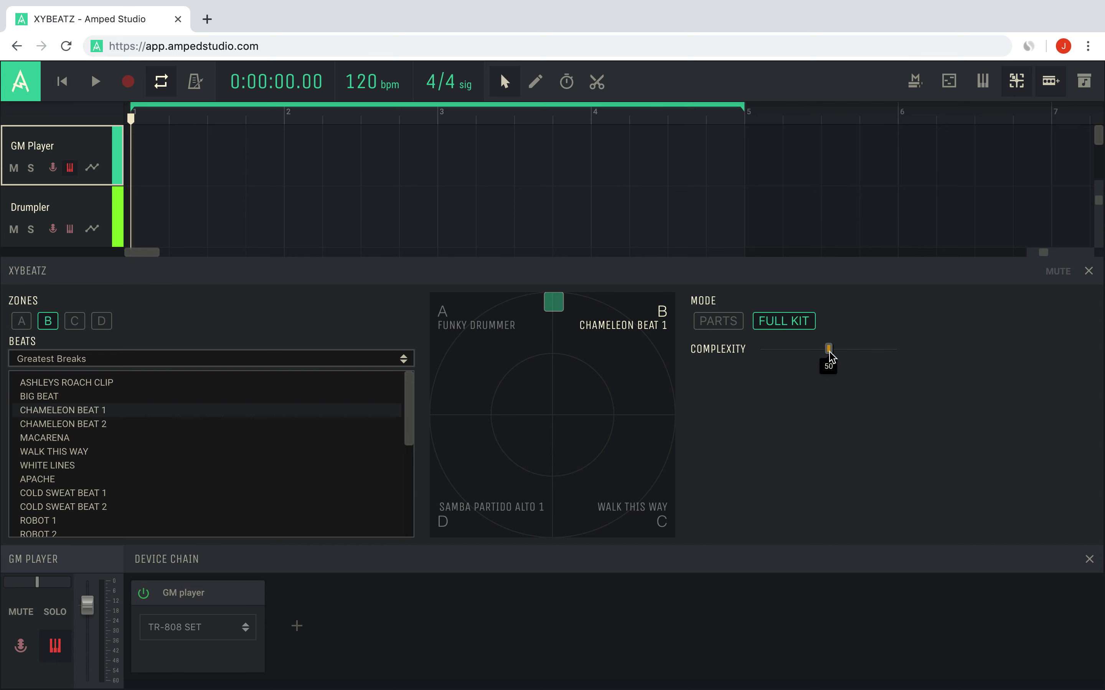
pyautogui.press('space')
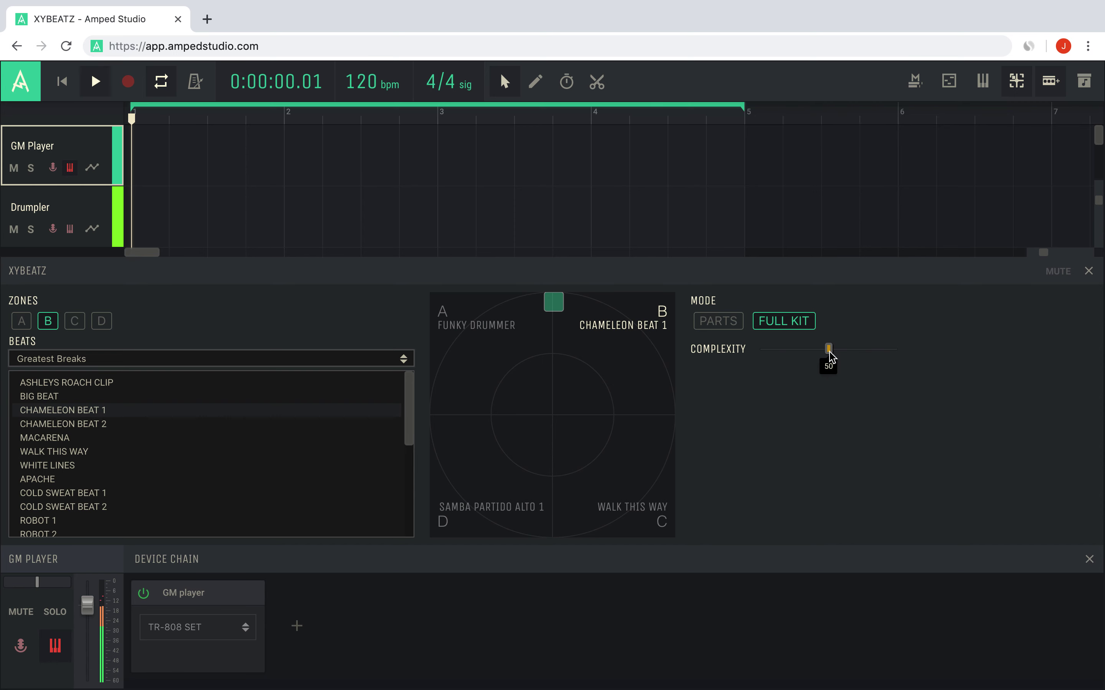
pyautogui.moveTo(828, 356); pyautogui.dragTo(907, 370)
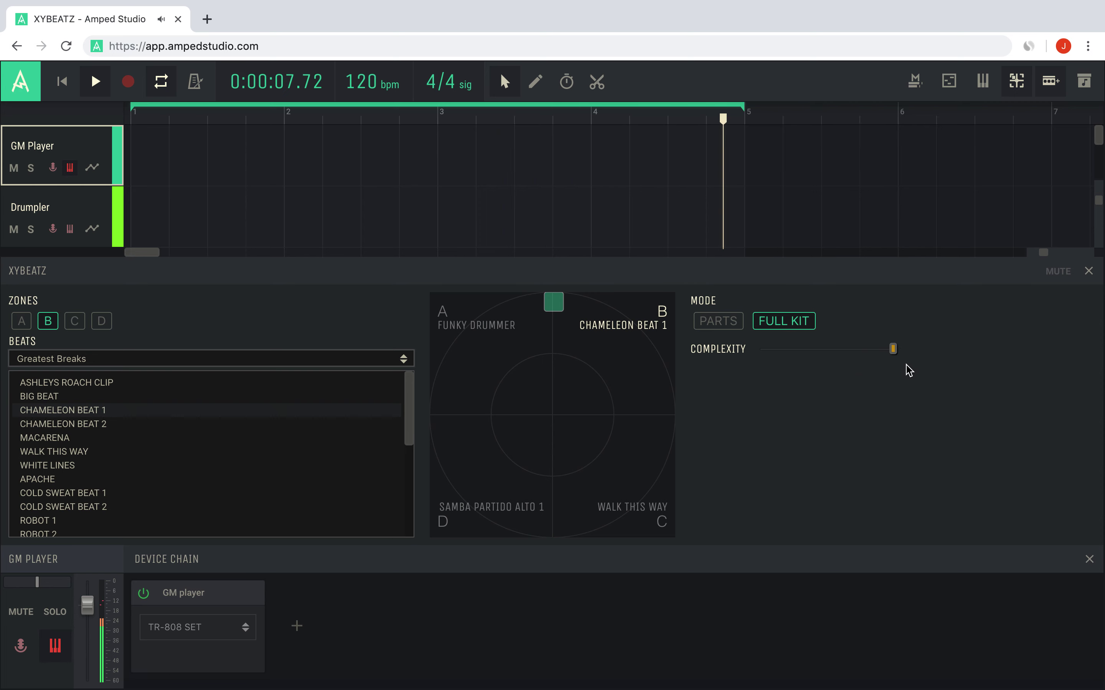
pyautogui.press('space')
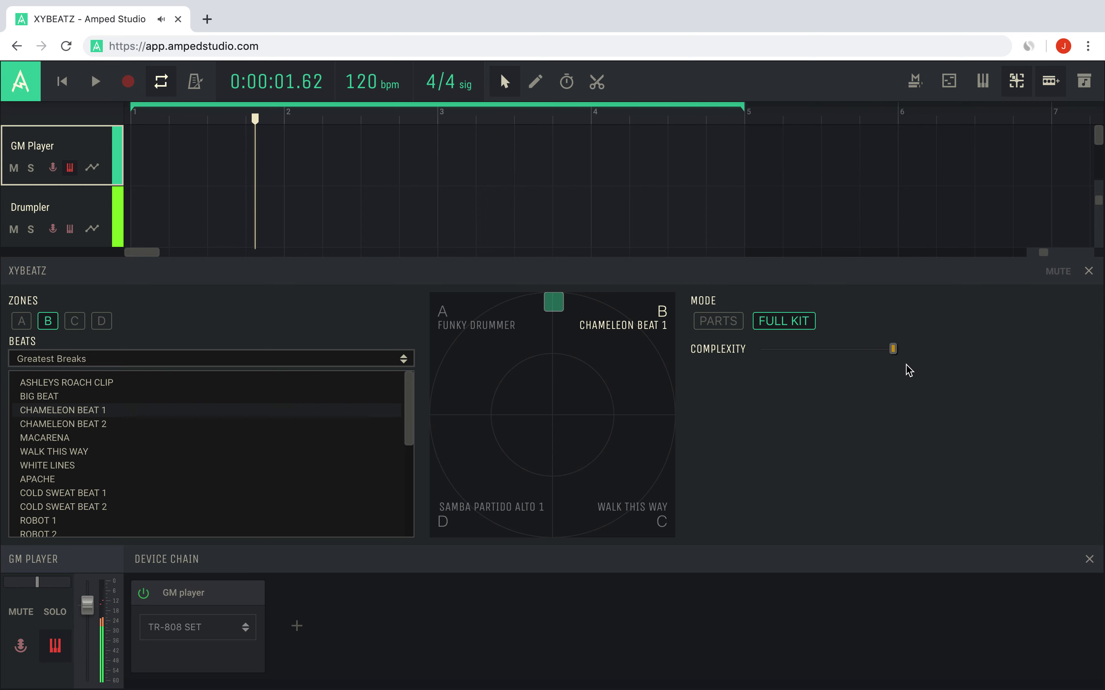
pyautogui.press('Return')
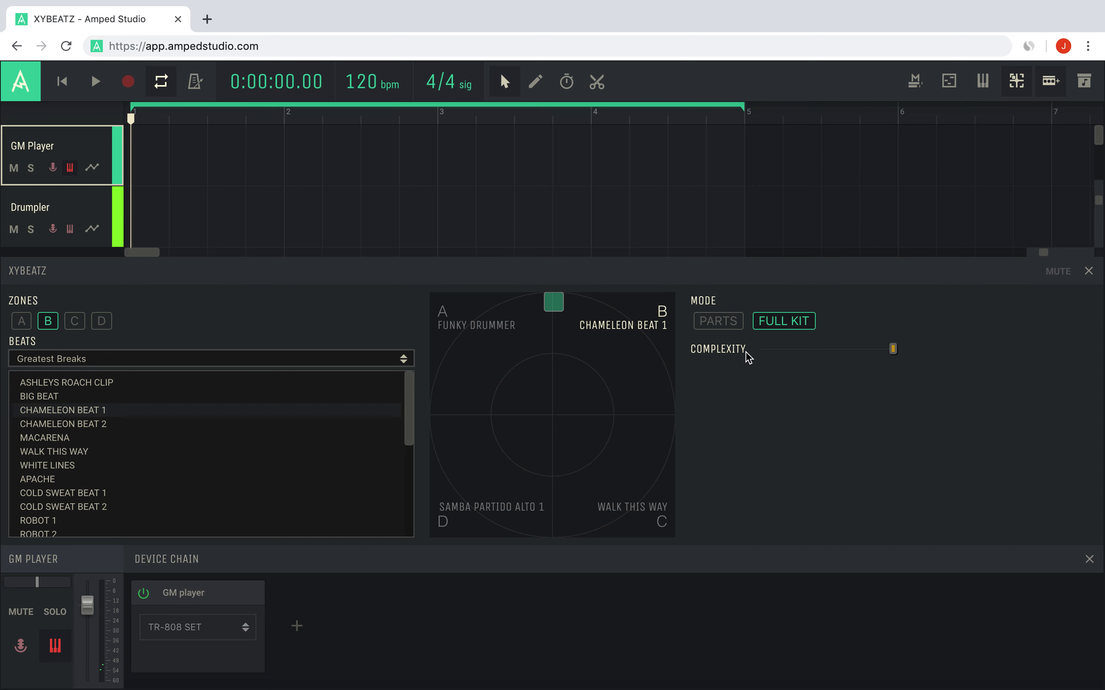
# Step: Switch XYBEATZ to PARTS mode, select BD, and blend it toward Chameleon Beat 1 during playback
pyautogui.click(719, 321)
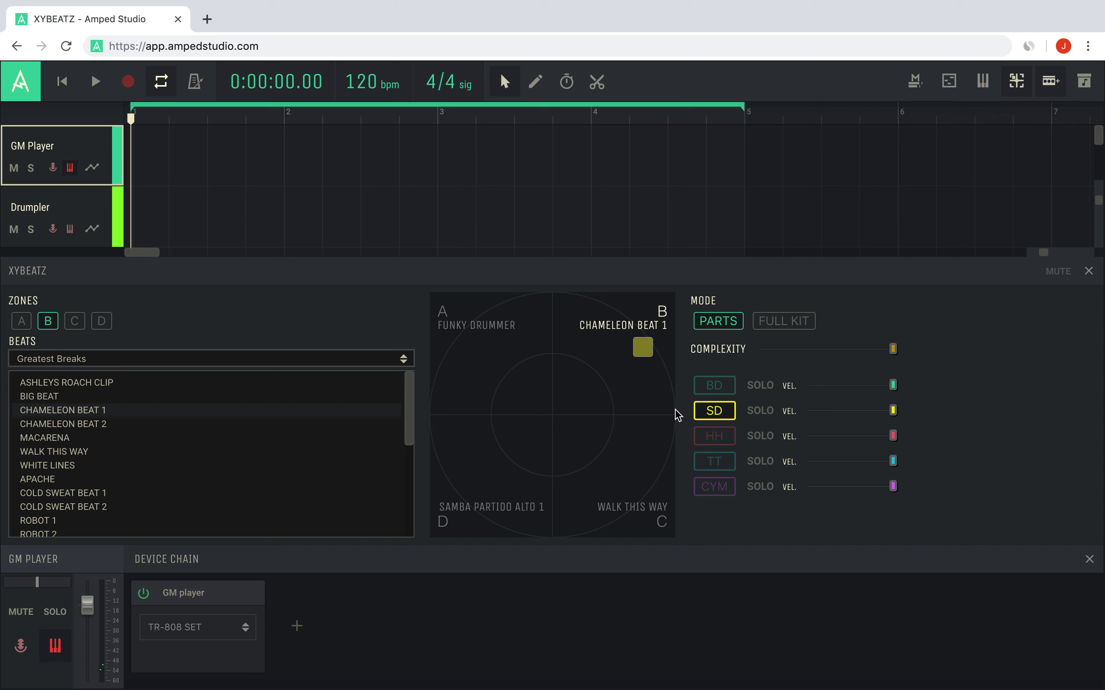
pyautogui.click(715, 386)
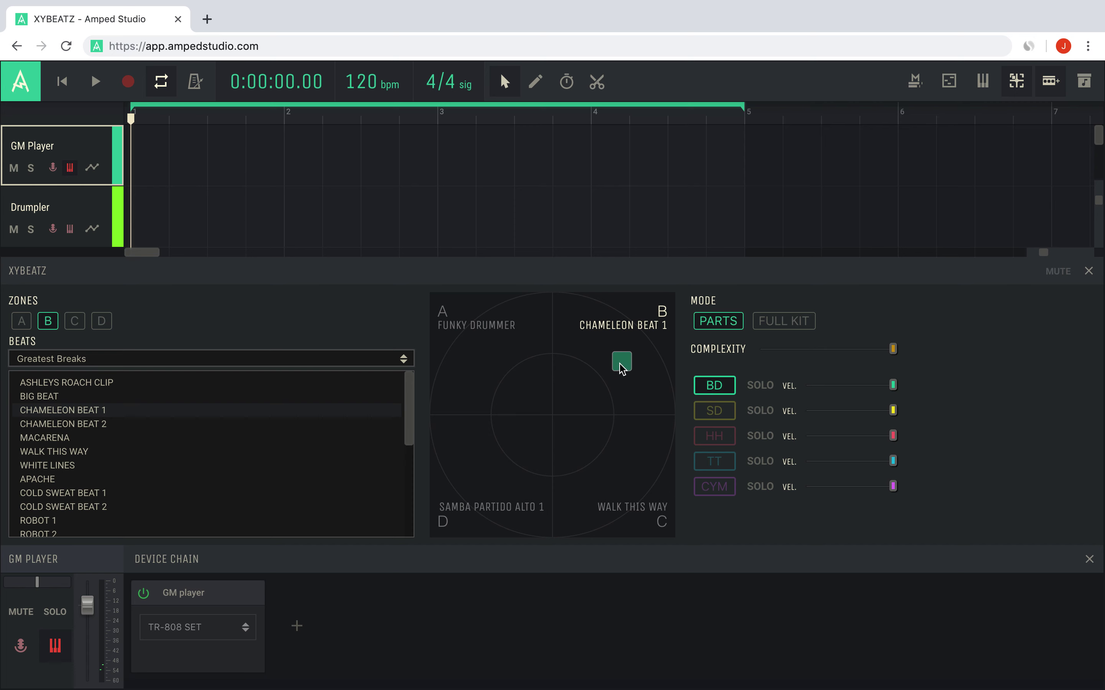
pyautogui.press('space')
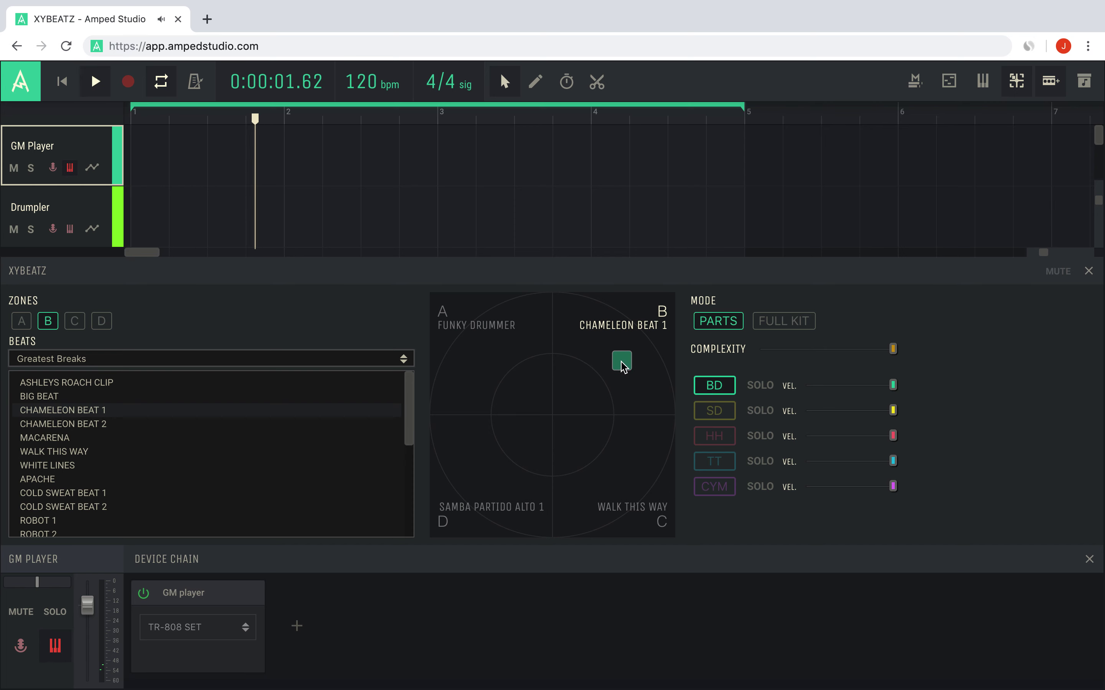
pyautogui.moveTo(622, 364); pyautogui.dragTo(523, 389)
pyautogui.moveTo(540, 414); pyautogui.dragTo(648, 338)
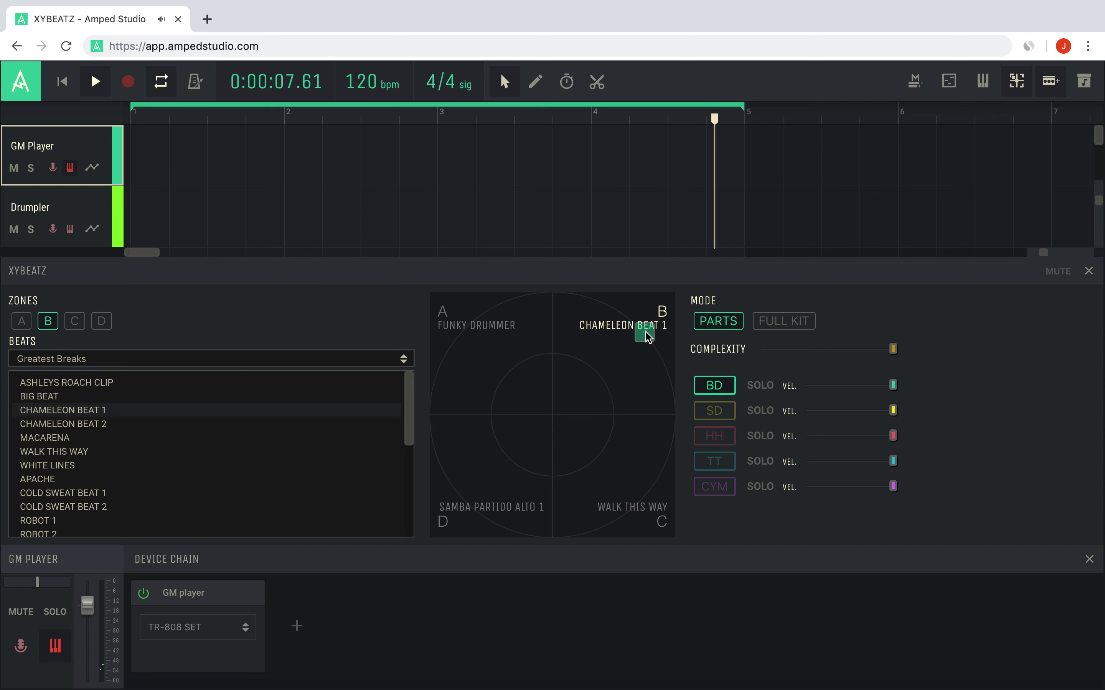
pyautogui.press('space')
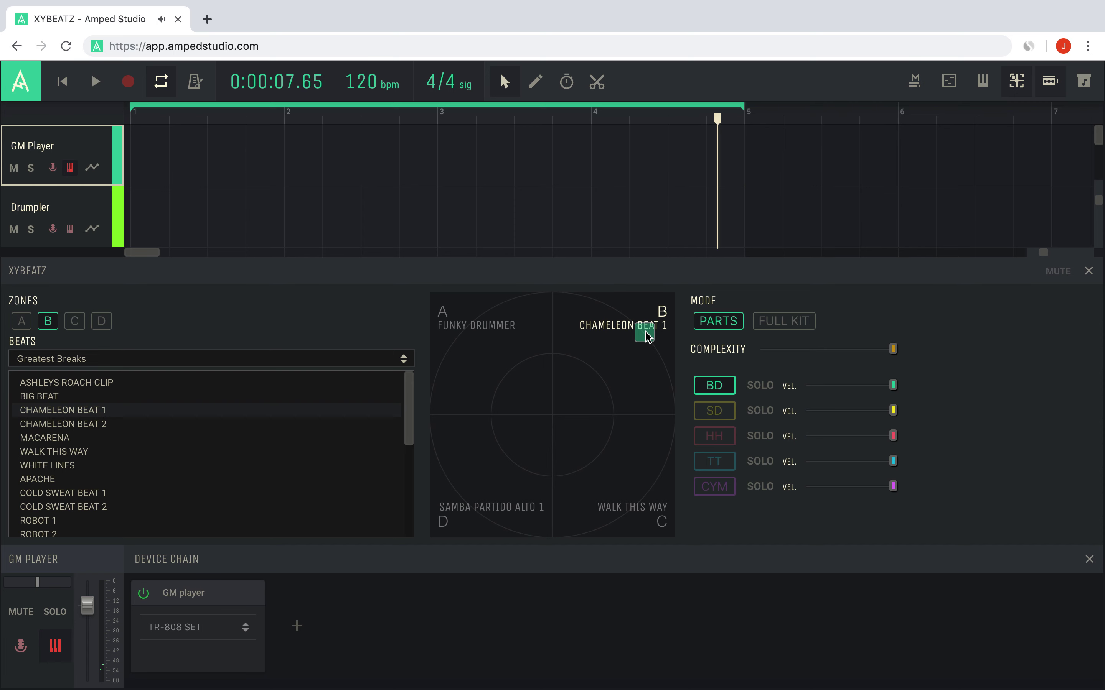